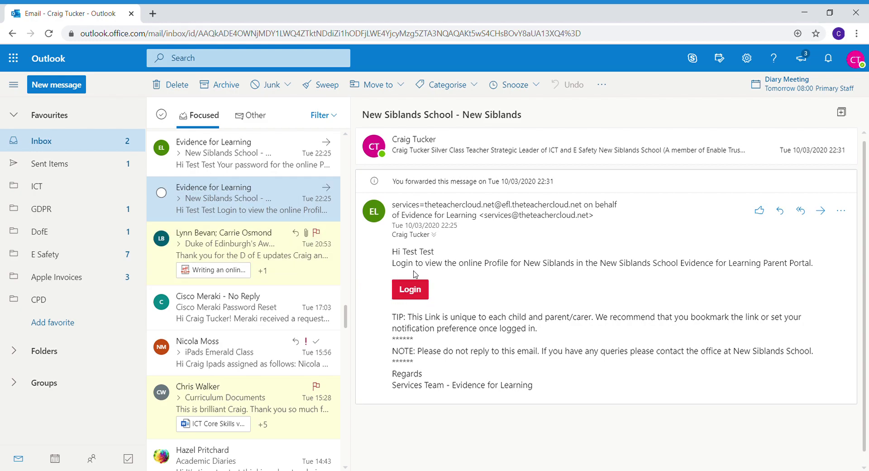
Open the New Siblands School Parent Portal login page in a new tab from the email's Login button.
click(415, 288)
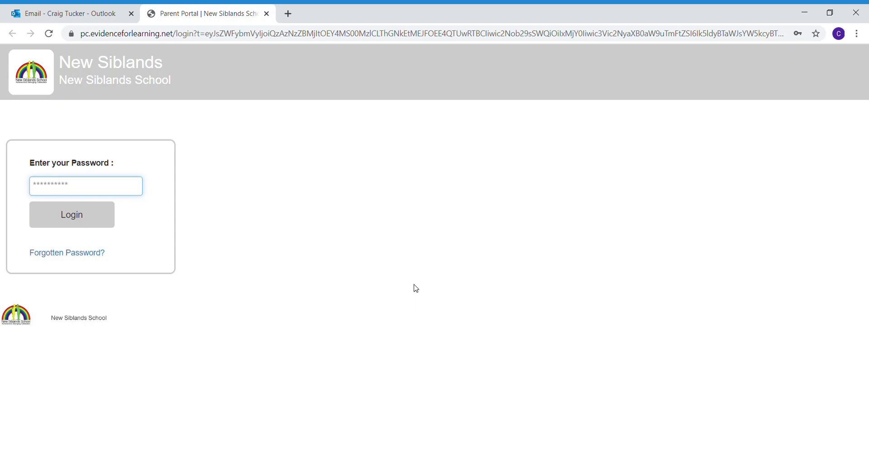
drag(60, 64, 164, 68)
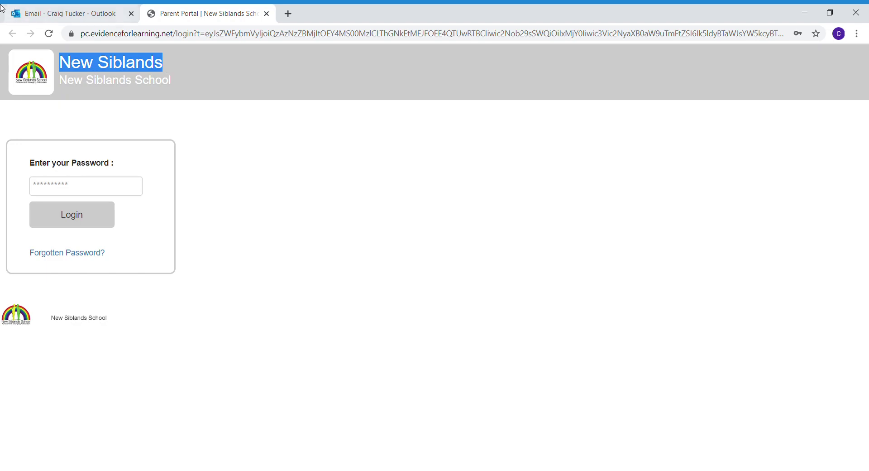
Open the password-reset email in Outlook, select its temporary password, and return to the portal tab.
click(35, 16)
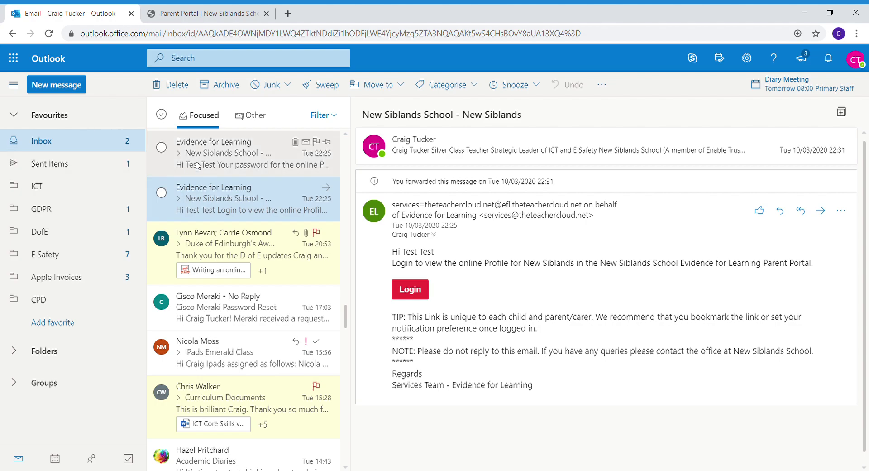
click(196, 166)
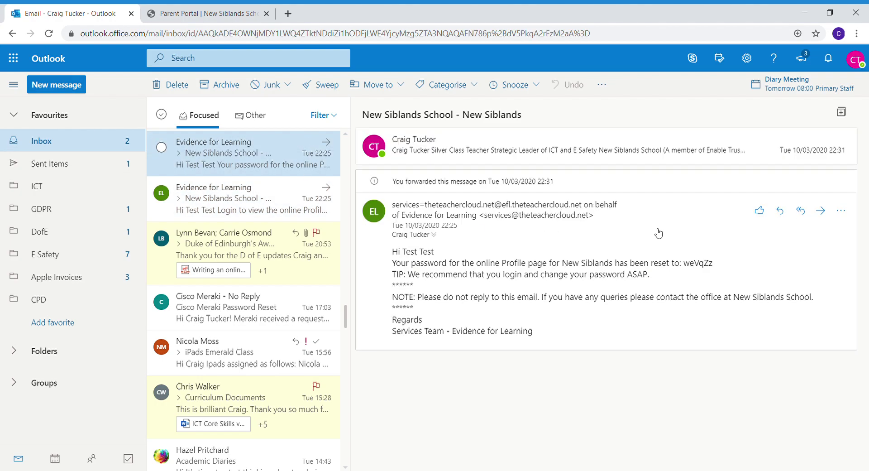
drag(716, 267, 689, 271)
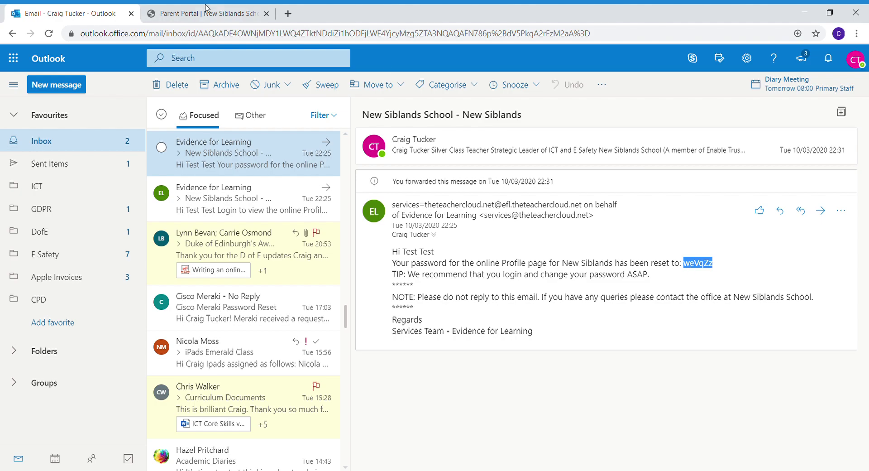
click(195, 13)
Paste the temporary password and log in to the parent portal.
click(104, 193)
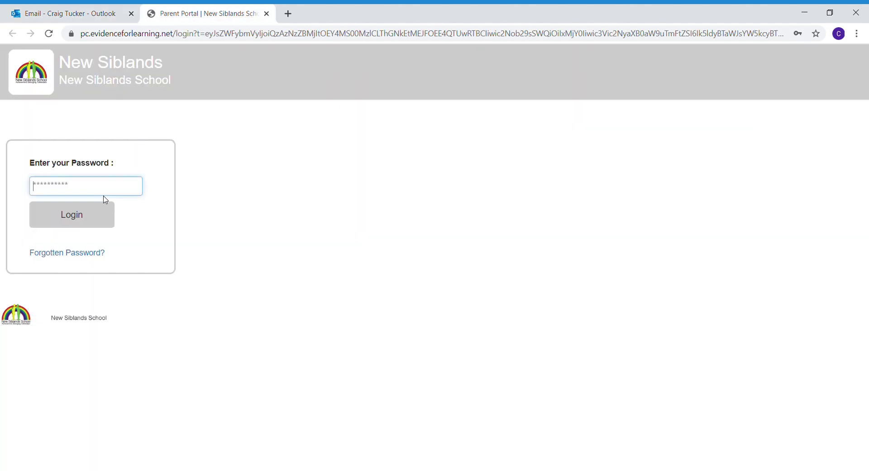
key(ctrl+v)
click(93, 224)
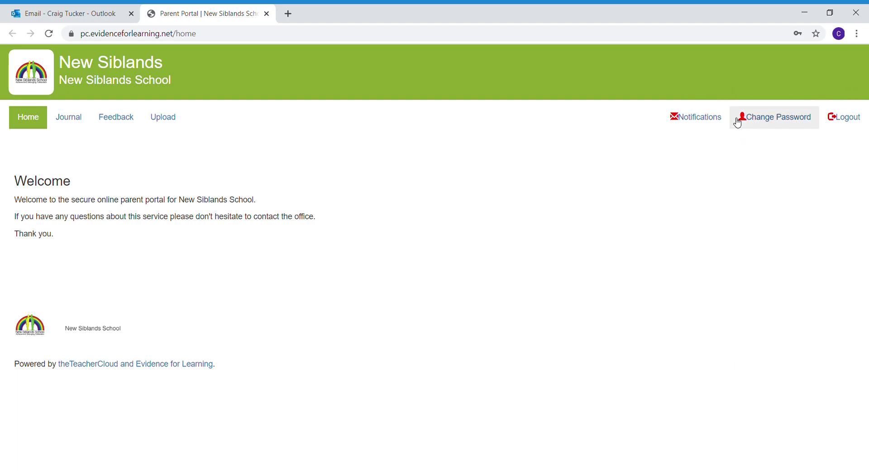
Change the password by entering the current password and a new password twice.
click(795, 127)
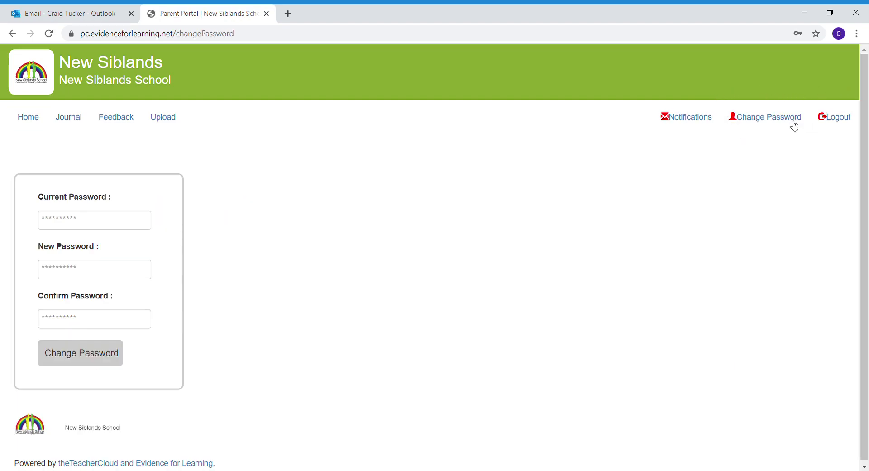
click(111, 223)
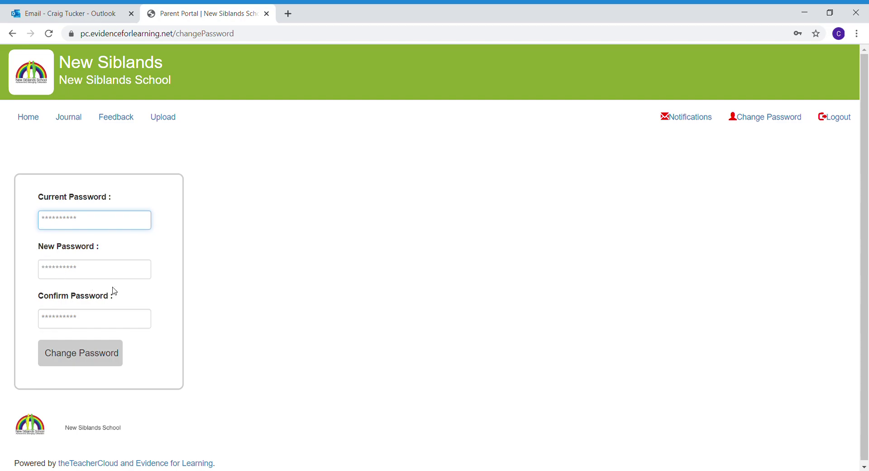
text(******)
click(88, 271)
text(*********)
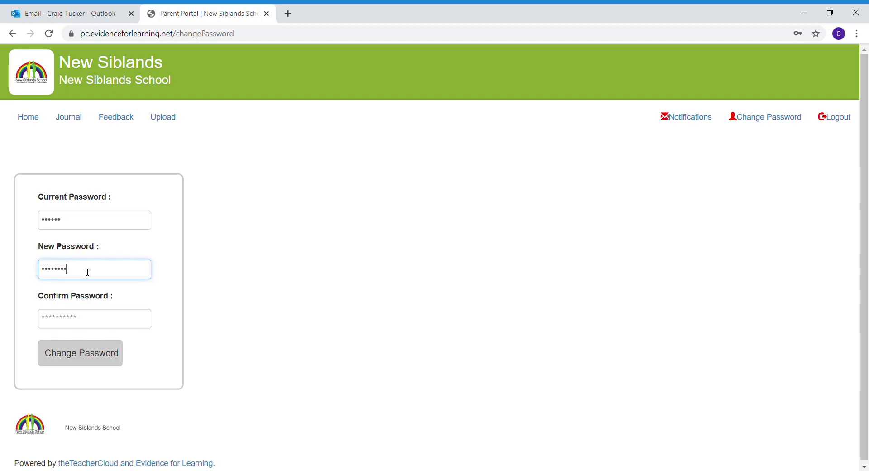
text(***)
key(Tab)
text(*****)
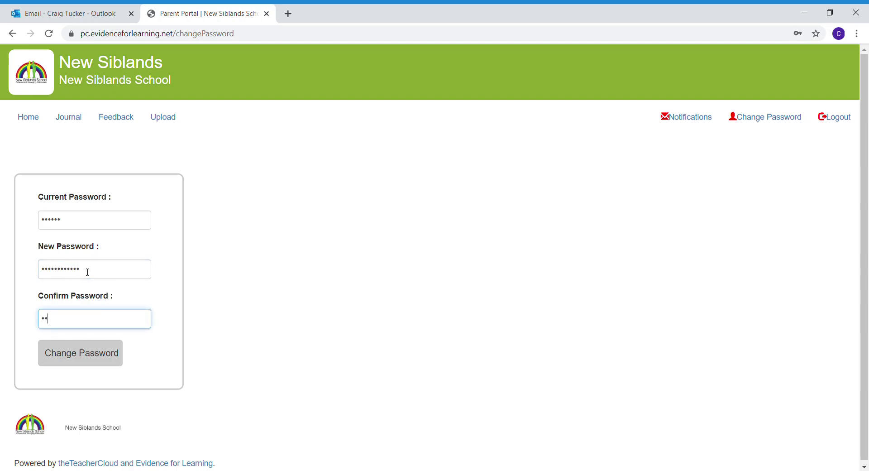
text(*******)
click(97, 357)
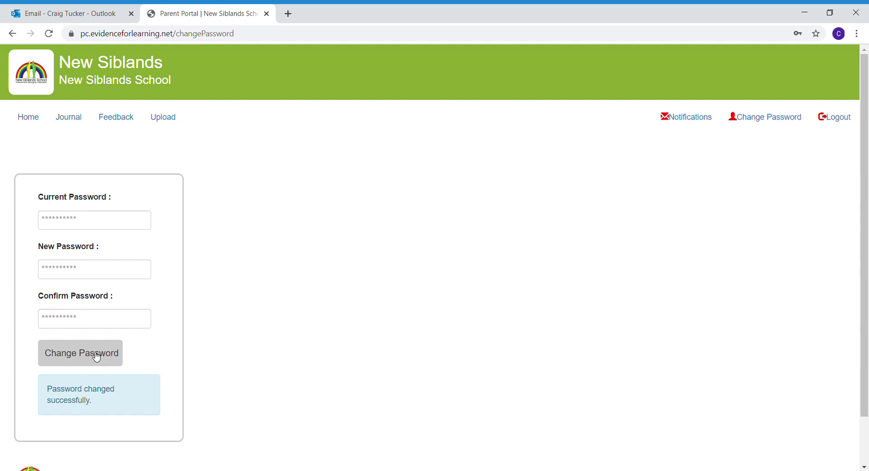
Set the Notification Preference dropdown to Daily and submit it.
click(704, 129)
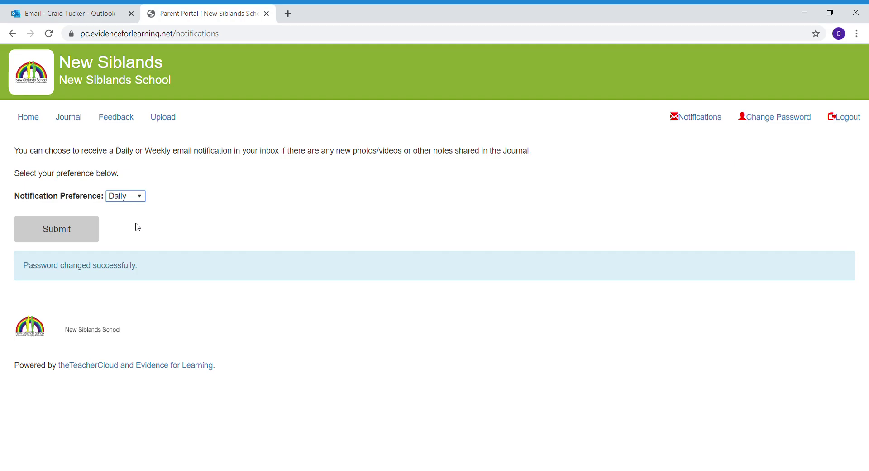
key(Down)
key(Up)
click(86, 228)
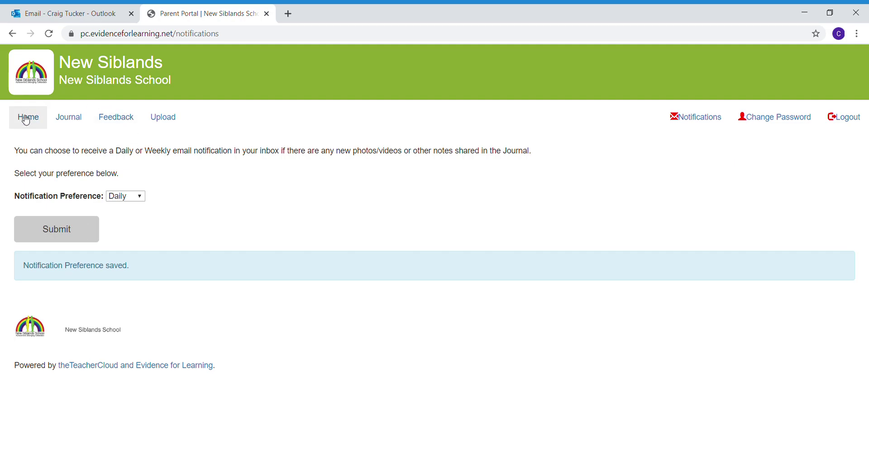
click(66, 120)
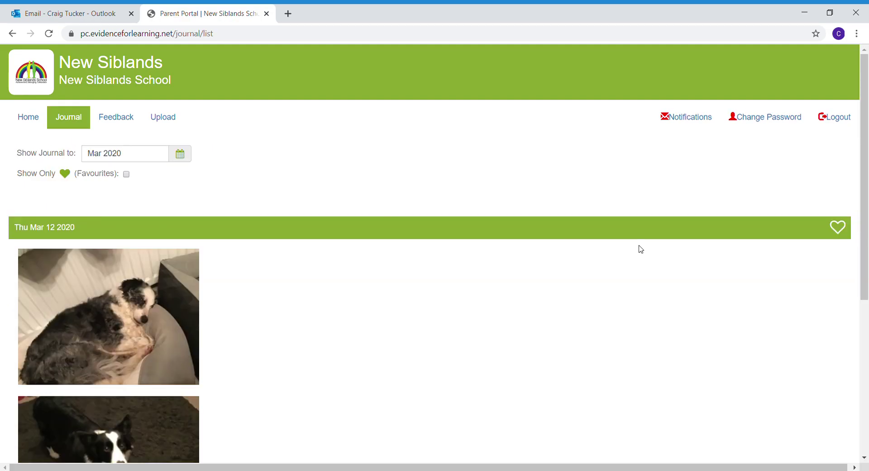
drag(868, 180, 867, 258)
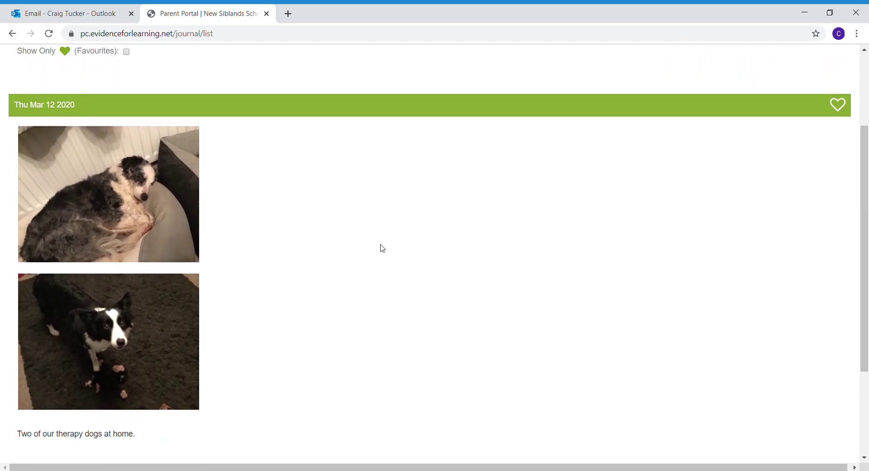
mouse_move(868, 240)
mouse_down()
mouse_move(868, 184)
mouse_move(868, 250)
mouse_up()
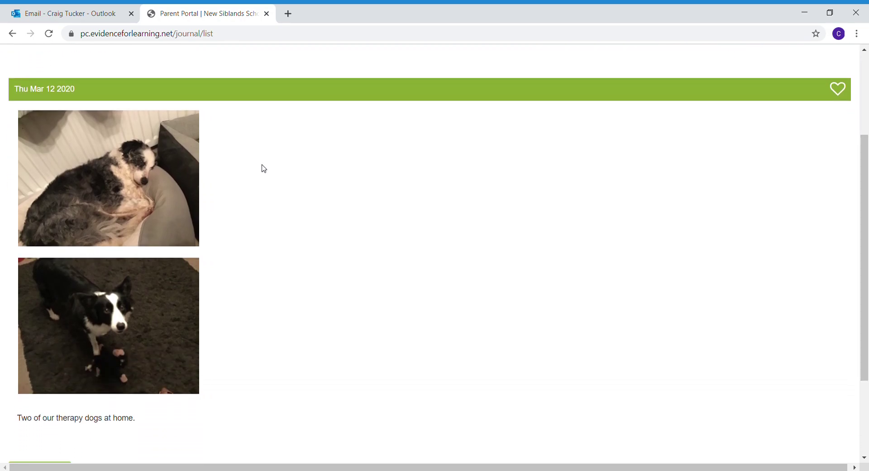
click(95, 158)
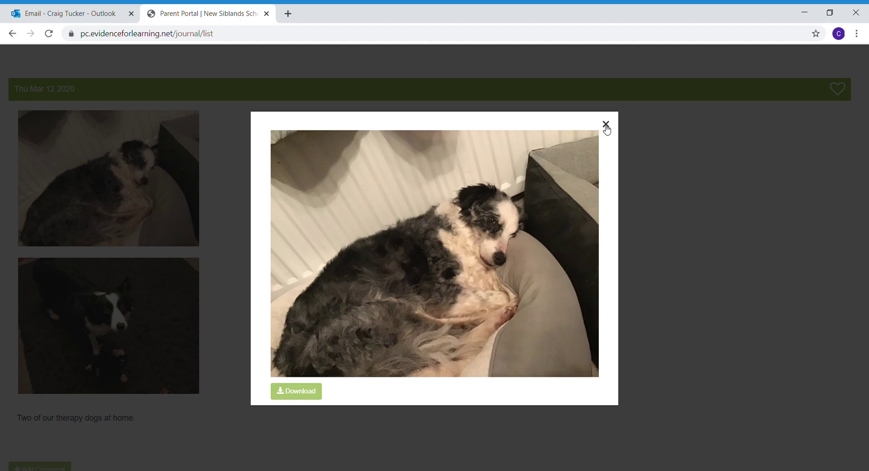
click(606, 127)
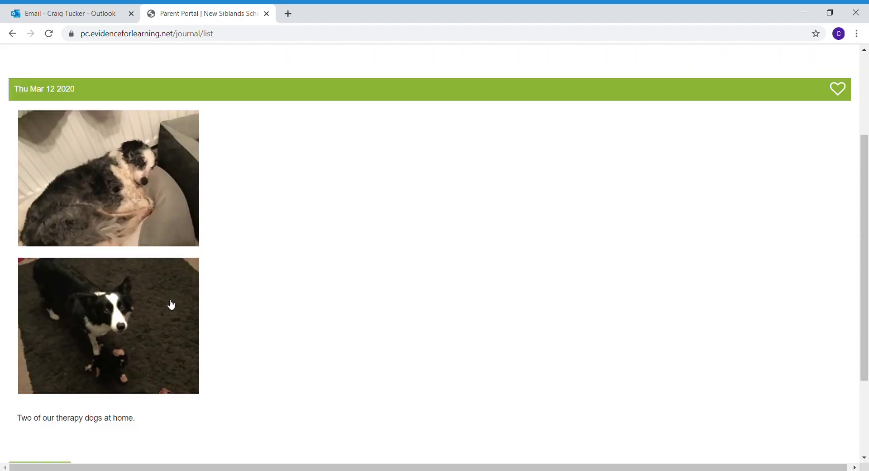
click(157, 317)
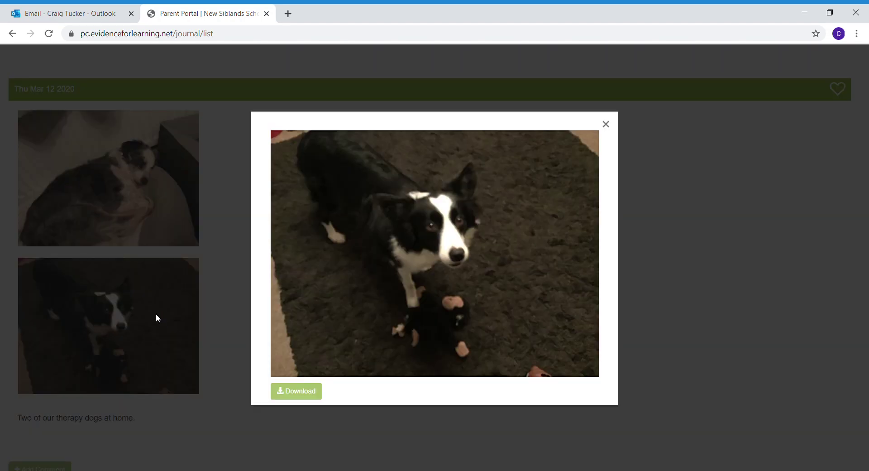
click(606, 124)
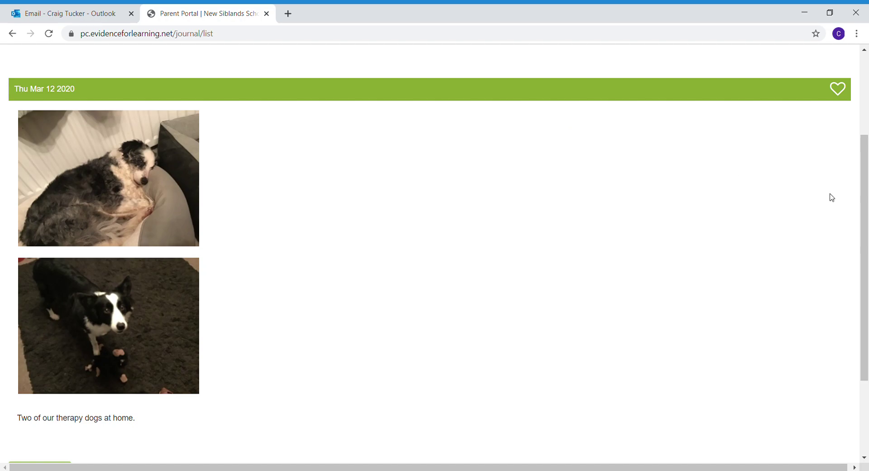
scroll(866, 199, down, 3)
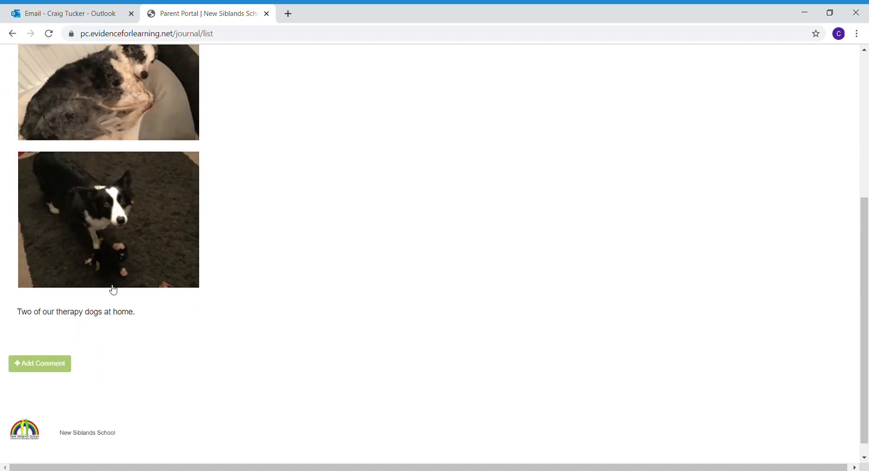
Add the comment 'We love dogs' to the Thu Mar 12 2020 journal entry.
click(53, 368)
click(362, 155)
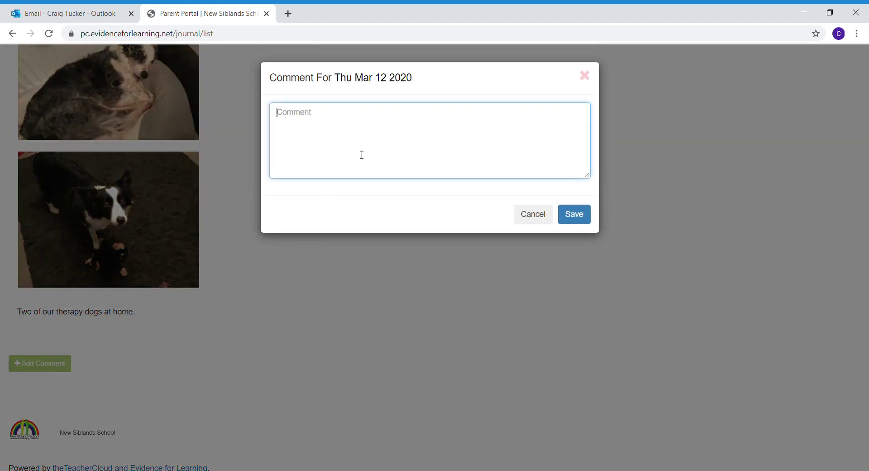
text(We love dogs)
click(571, 211)
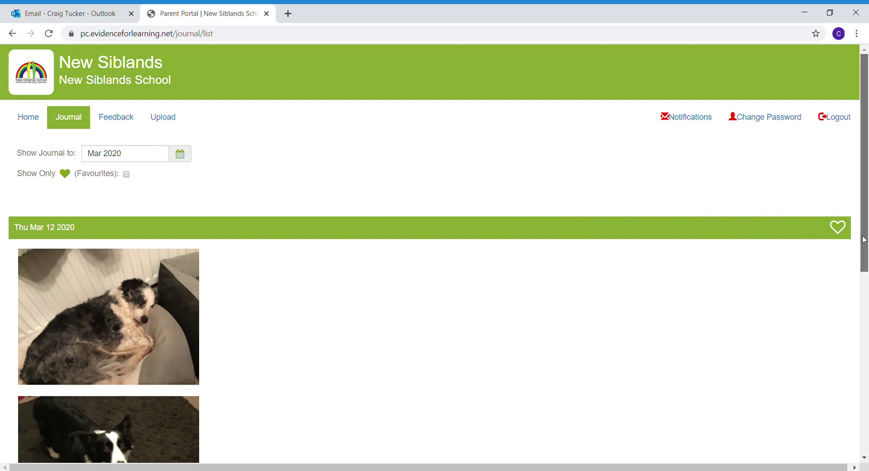
Favourite the Thu Mar 12 2020 entry and go to the Feedback page.
drag(864, 240, 865, 248)
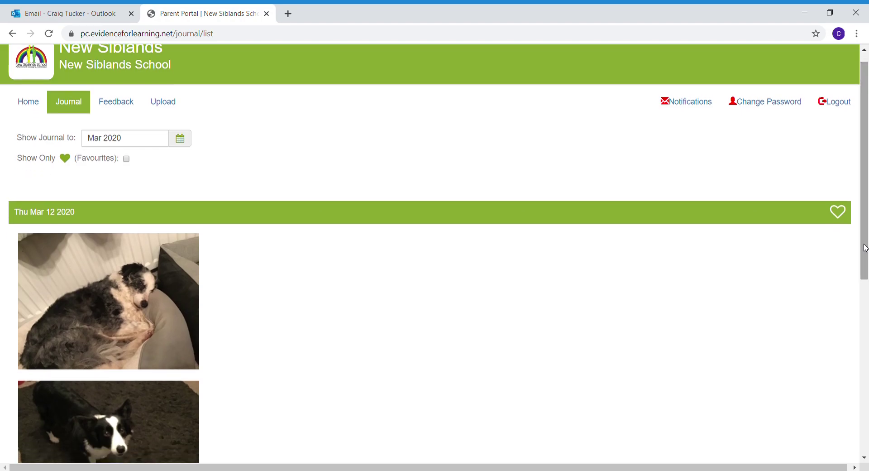
click(838, 213)
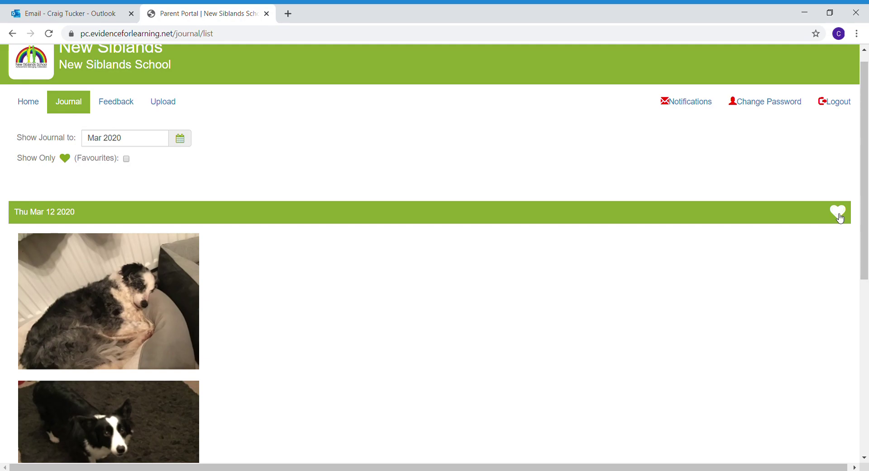
mouse_move(864, 218)
mouse_down()
mouse_move(866, 355)
mouse_move(867, 206)
mouse_up()
click(112, 121)
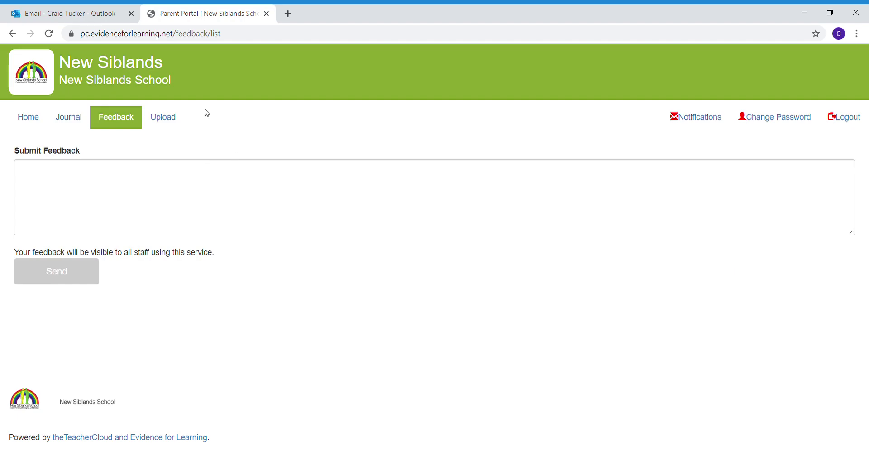
Go to the Upload tab to open the new evidence form.
click(169, 119)
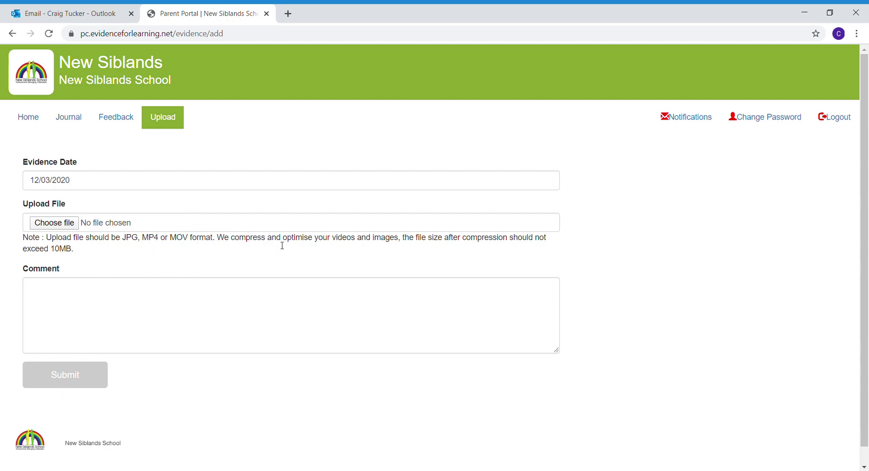
Type the parent's e-mail address into the Upload form's Comment box.
drag(217, 238, 292, 252)
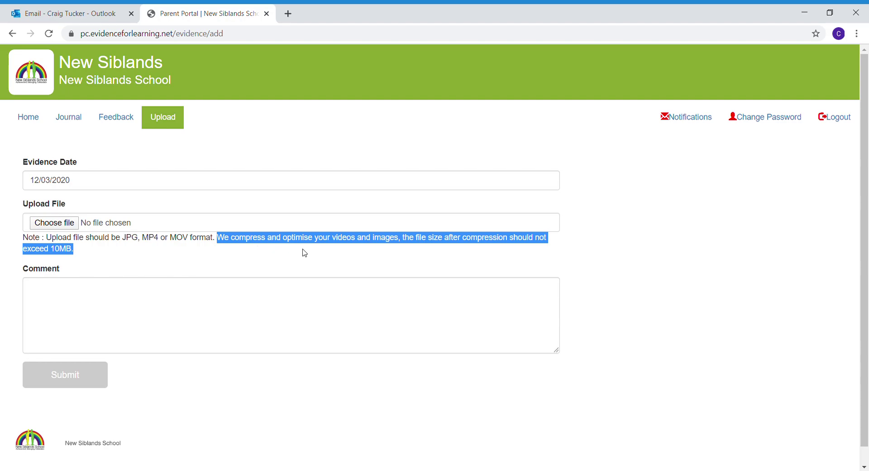
click(143, 284)
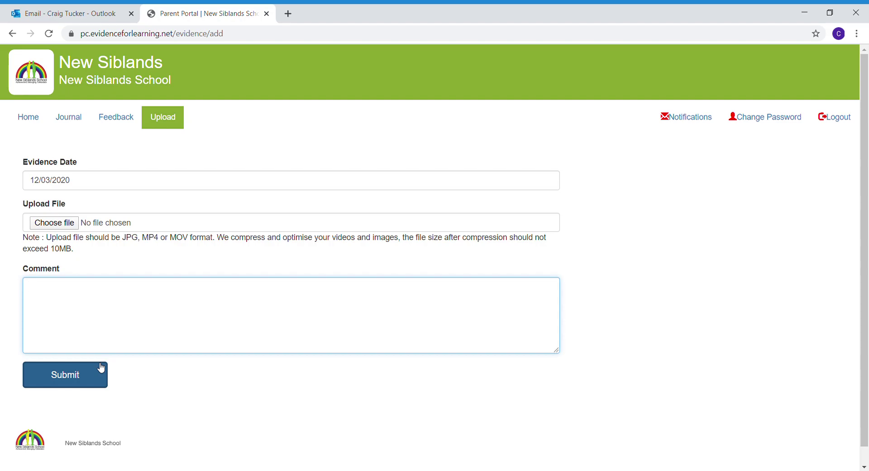
click(101, 368)
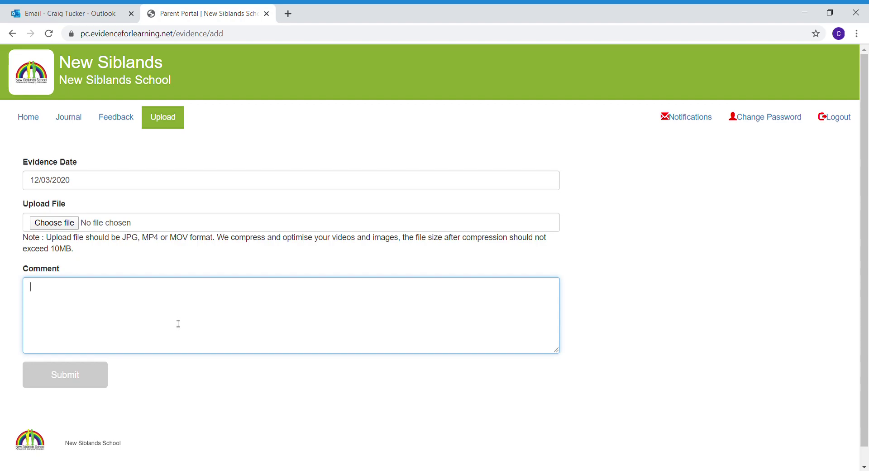
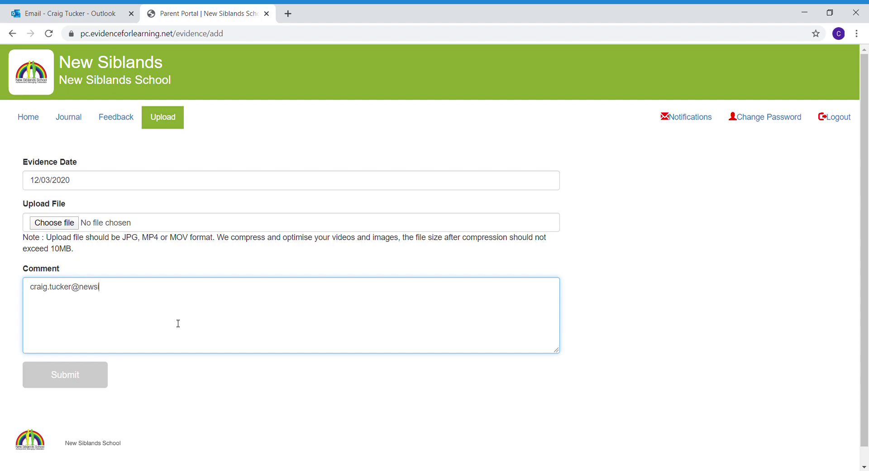
drag(177, 297, 37, 299)
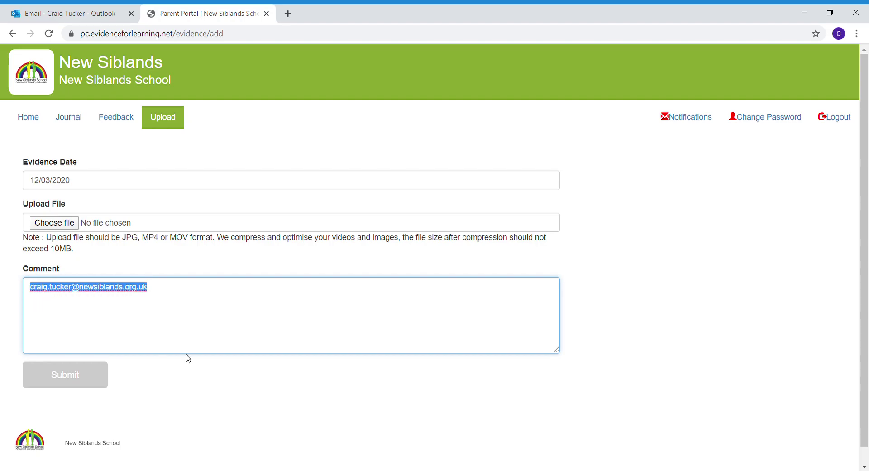
click(244, 334)
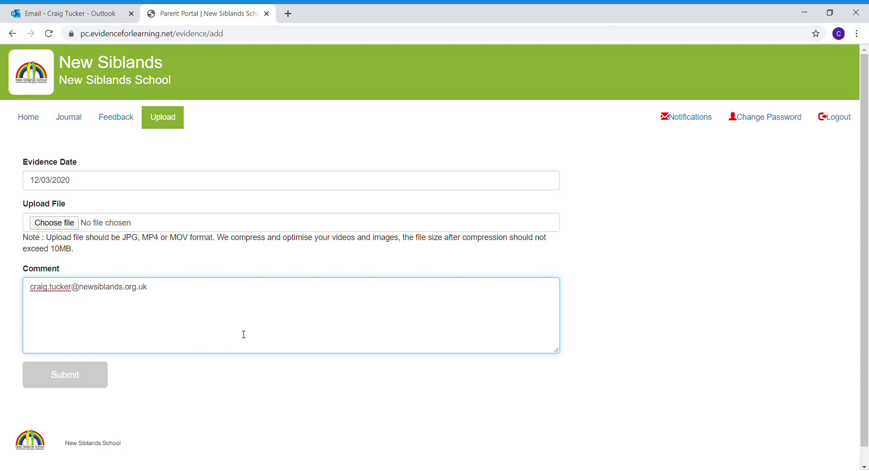